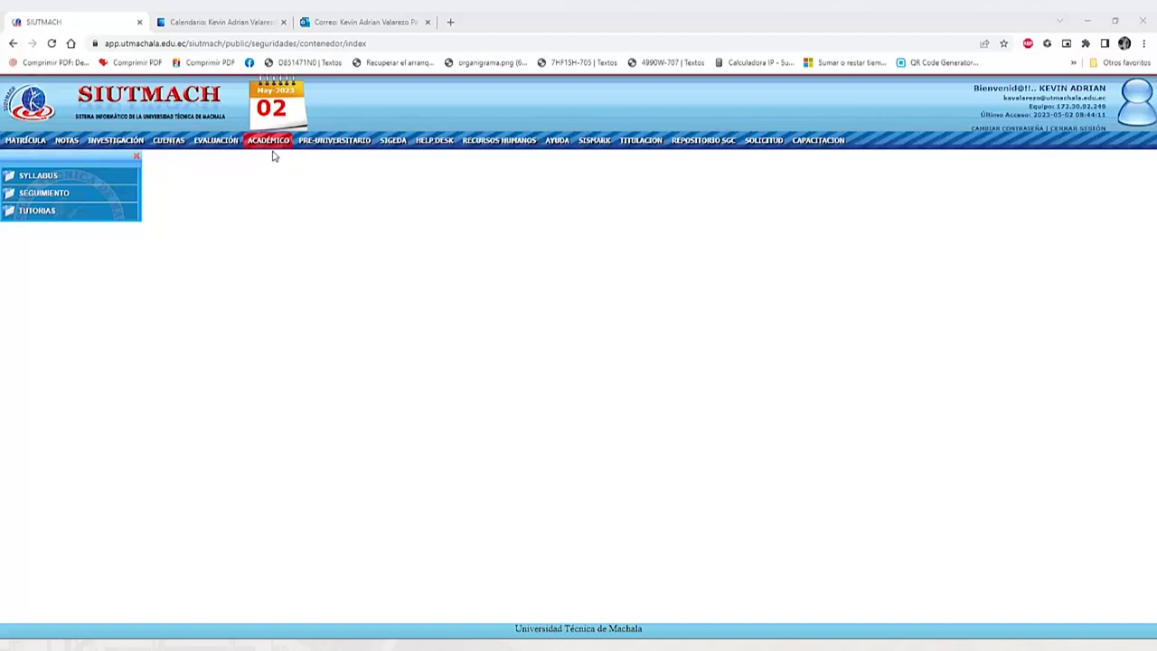
# Step: Open the student tutoring request page and list the subjects for the period 2023-1 todos los niveles
pyautogui.click(39, 211)
pyautogui.click(41, 246)
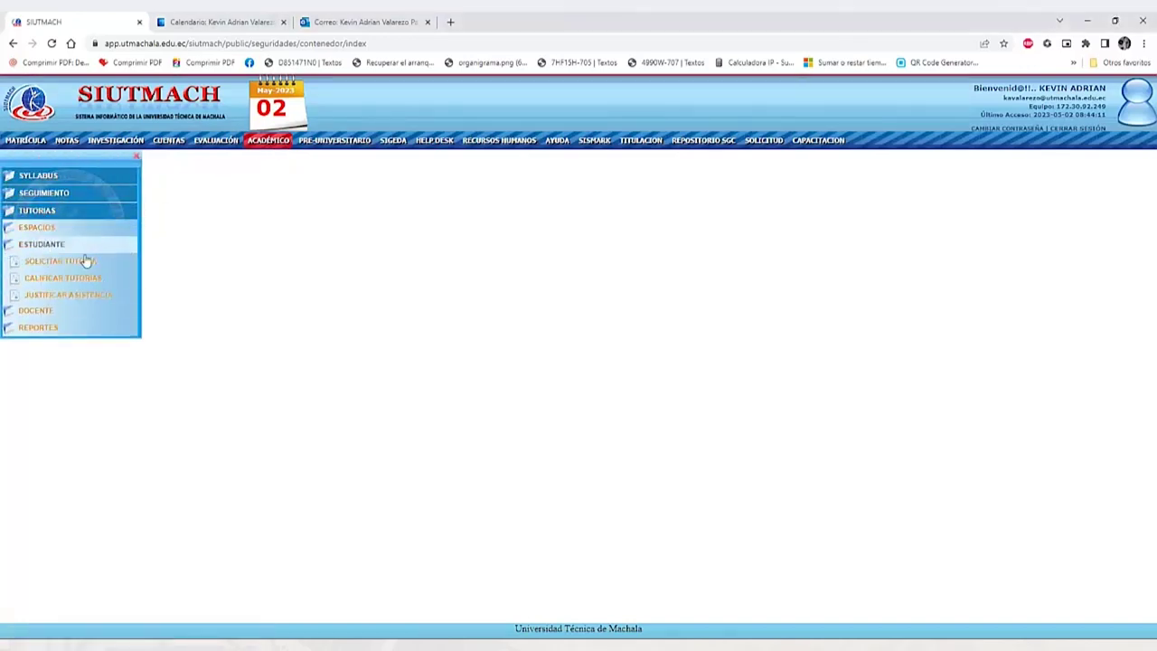
pyautogui.click(85, 262)
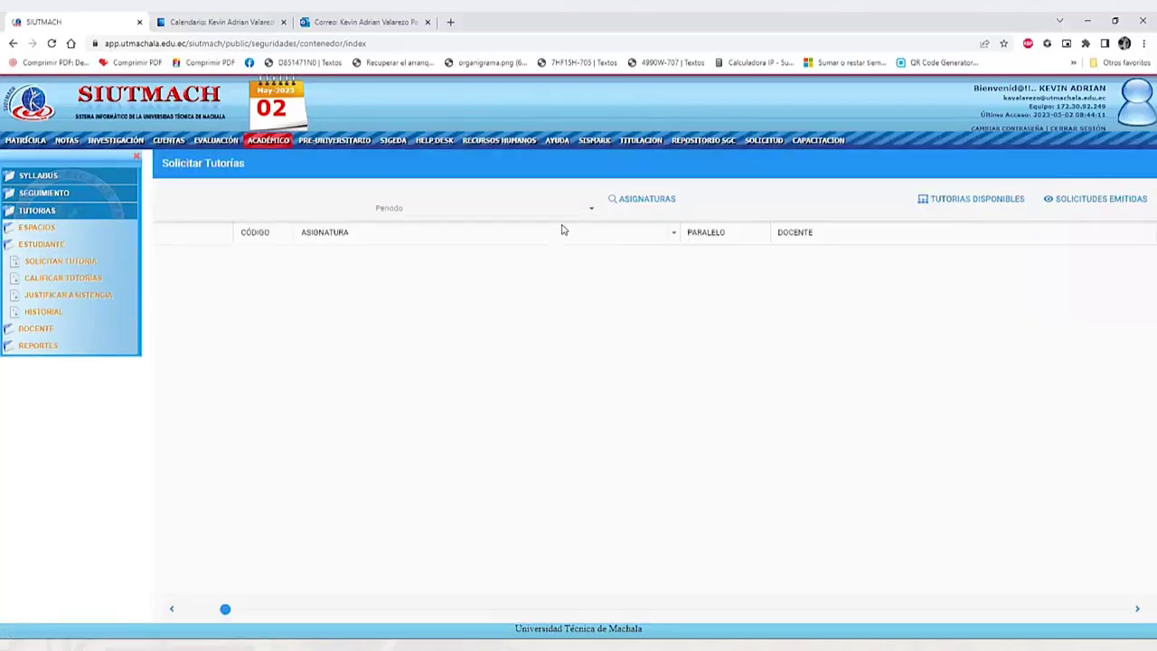
pyautogui.click(590, 209)
pyautogui.click(504, 228)
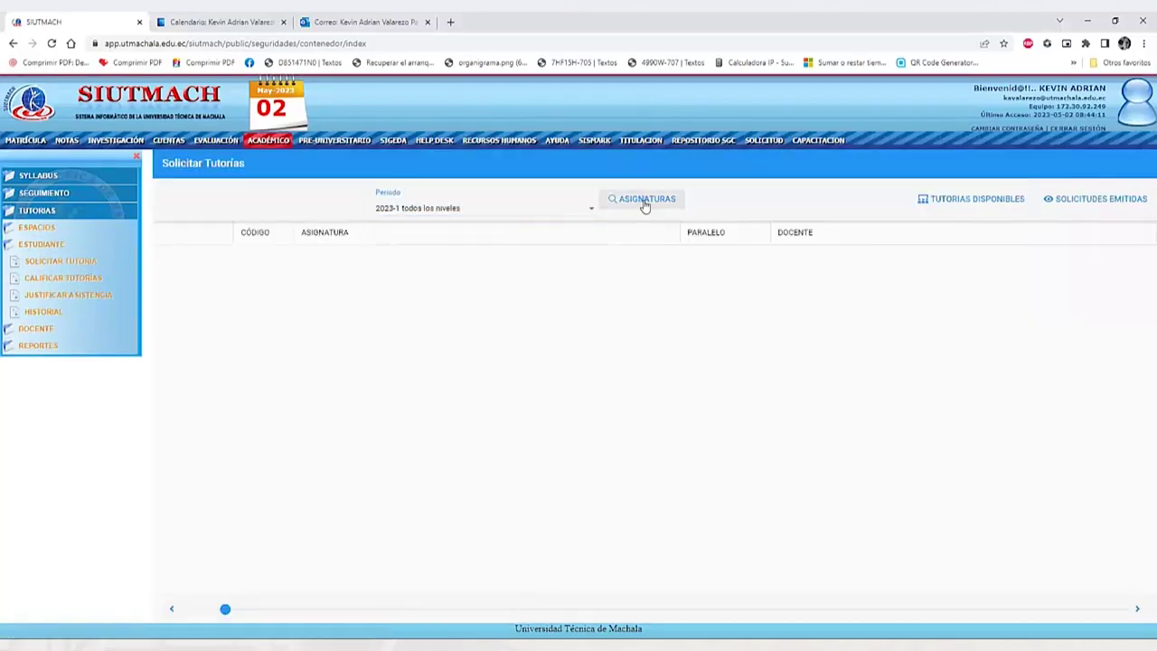
pyautogui.click(643, 200)
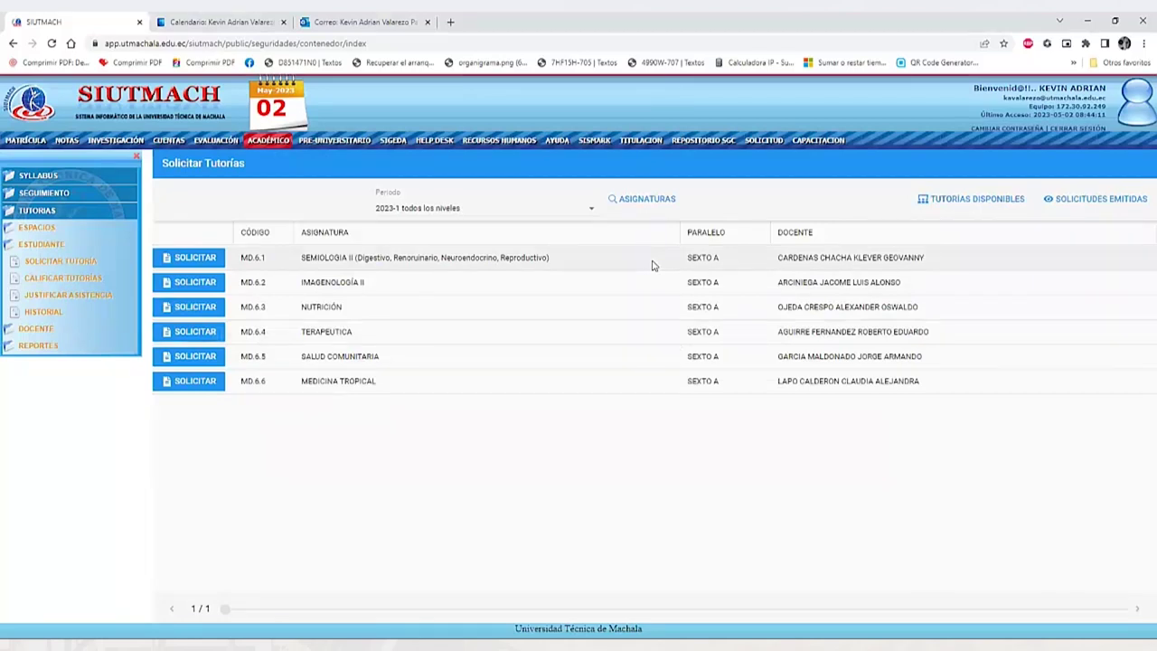
# Step: Start a tutoring request for TERAPEUTICA and review the teacher's available tutoring days and hours
pyautogui.click(194, 332)
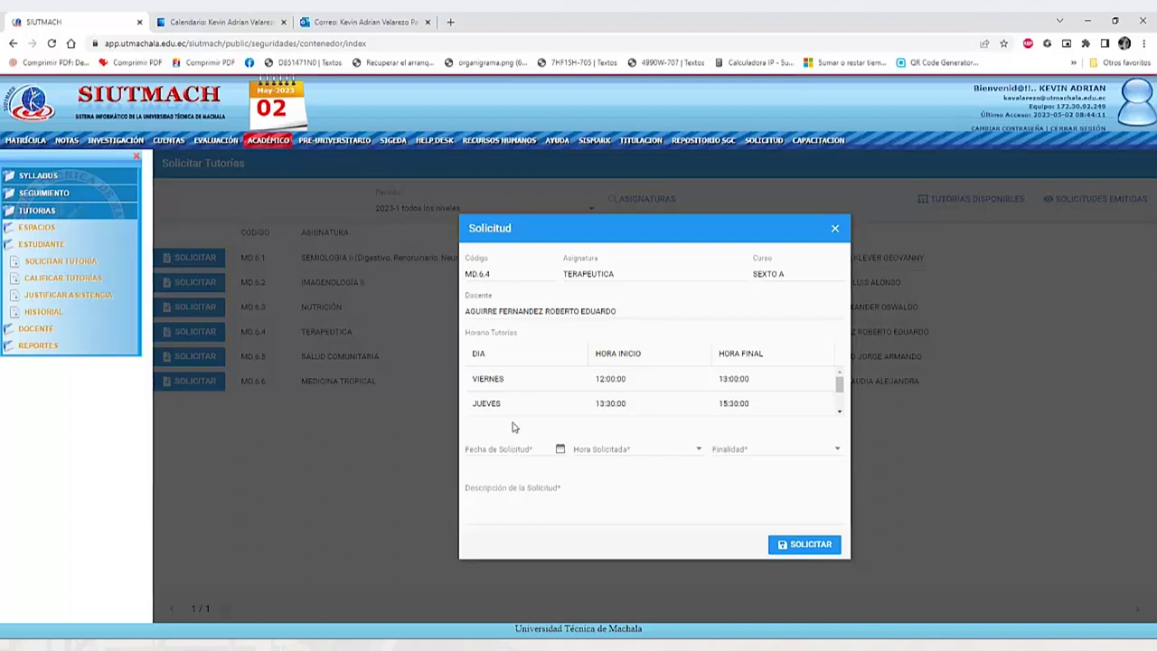
pyautogui.scroll(-2, 543, 383)
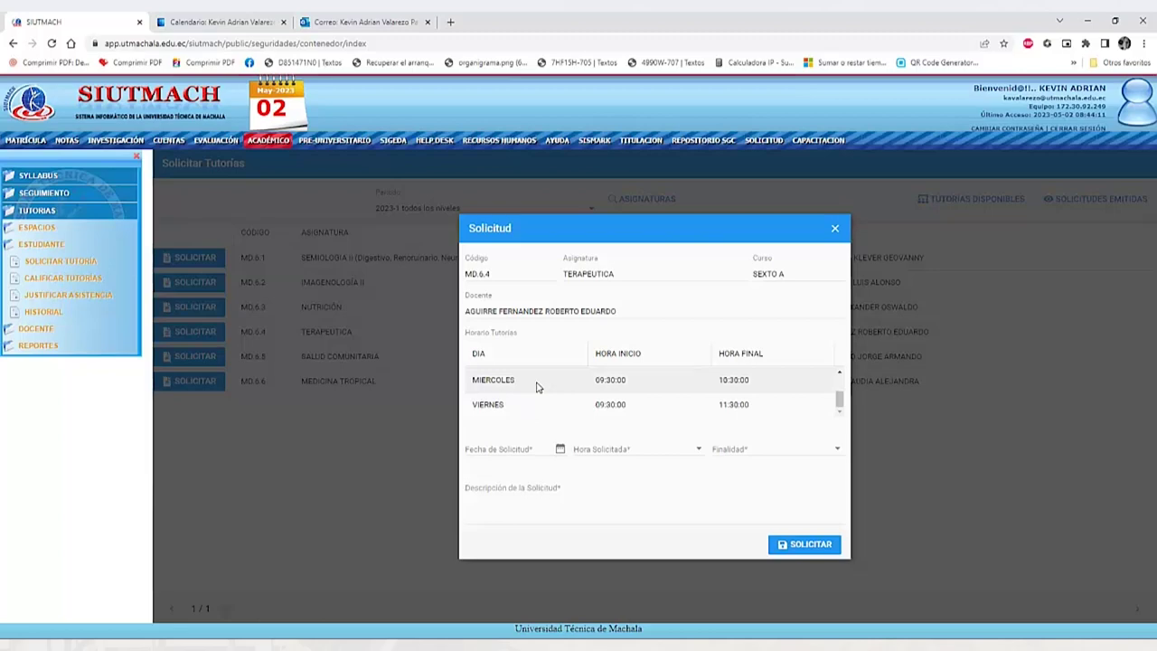
pyautogui.scroll(2, 517, 393)
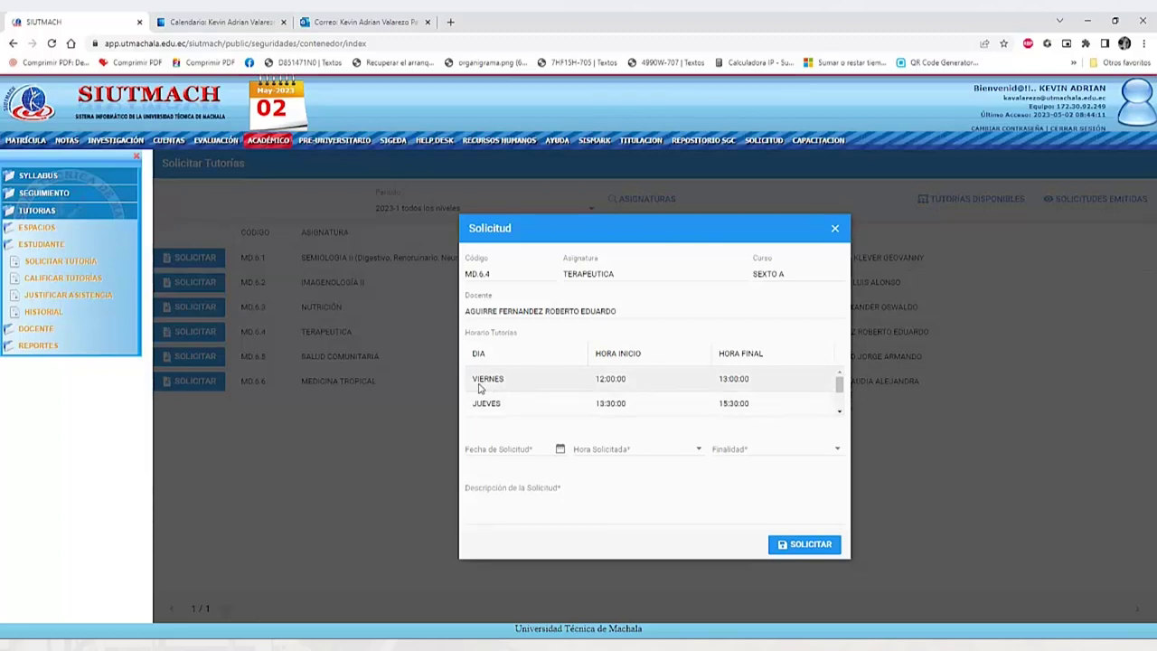
pyautogui.scroll(-3, 483, 403)
pyautogui.scroll(-2, 485, 405)
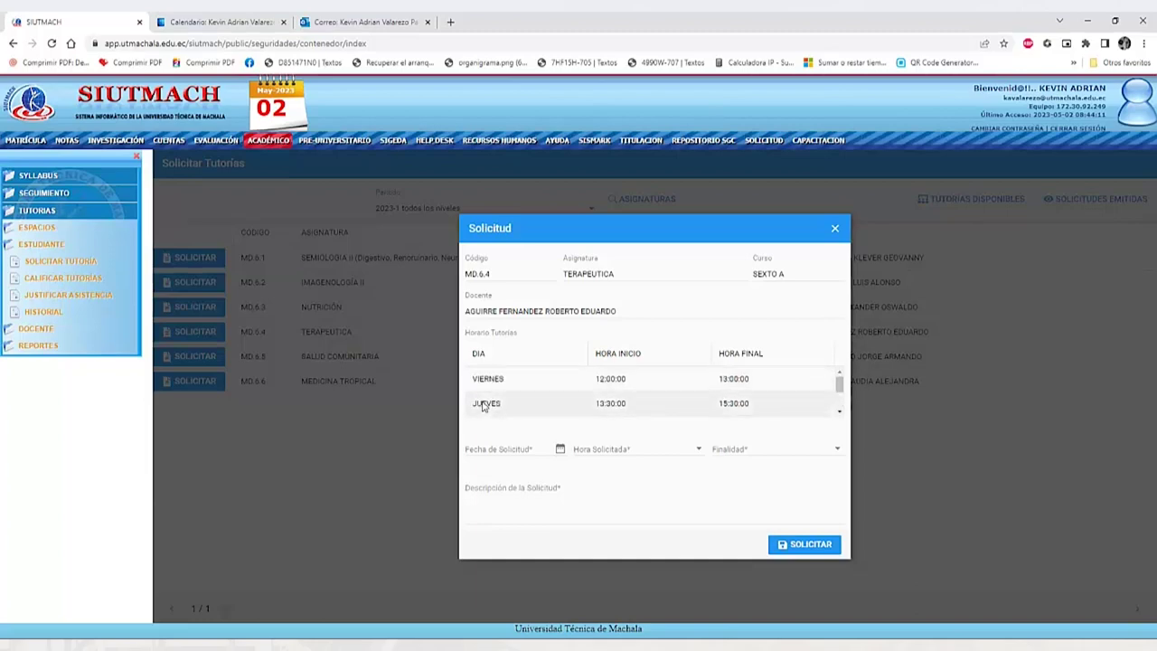
# Step: Try to set a date in May 2023 for the TERAPEUTICA tutoring request
pyautogui.click(559, 450)
pyautogui.click(622, 447)
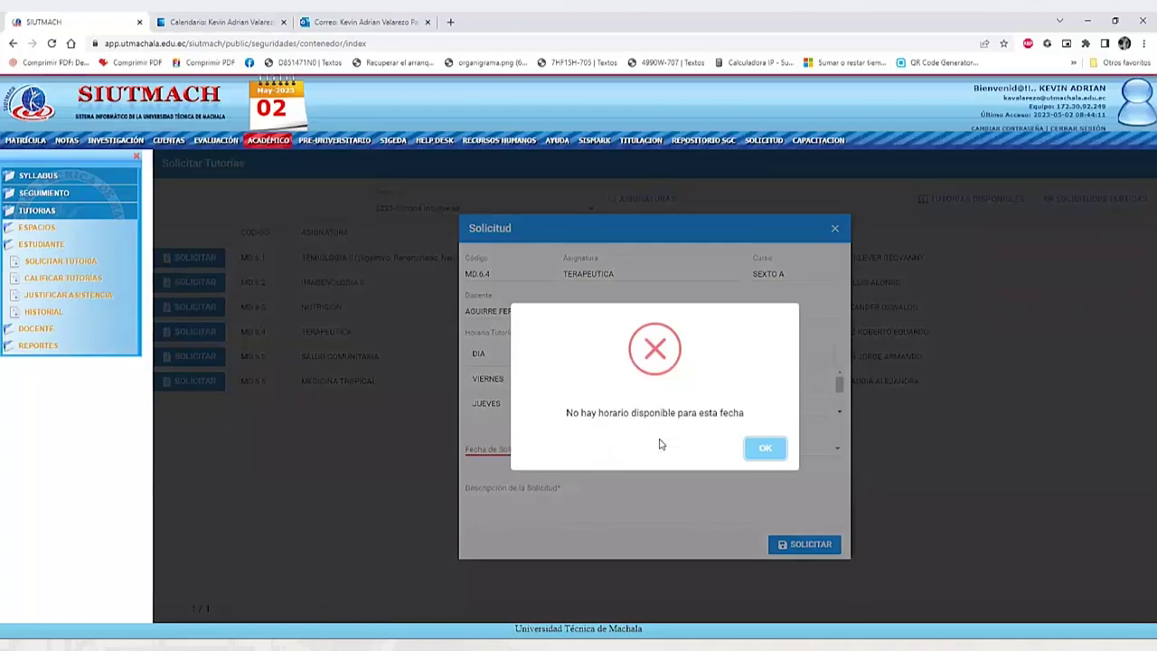
pyautogui.click(779, 454)
# Step: Set the tutoring request's date to 2023/05/03 and the requested time to 10:00
pyautogui.click(560, 449)
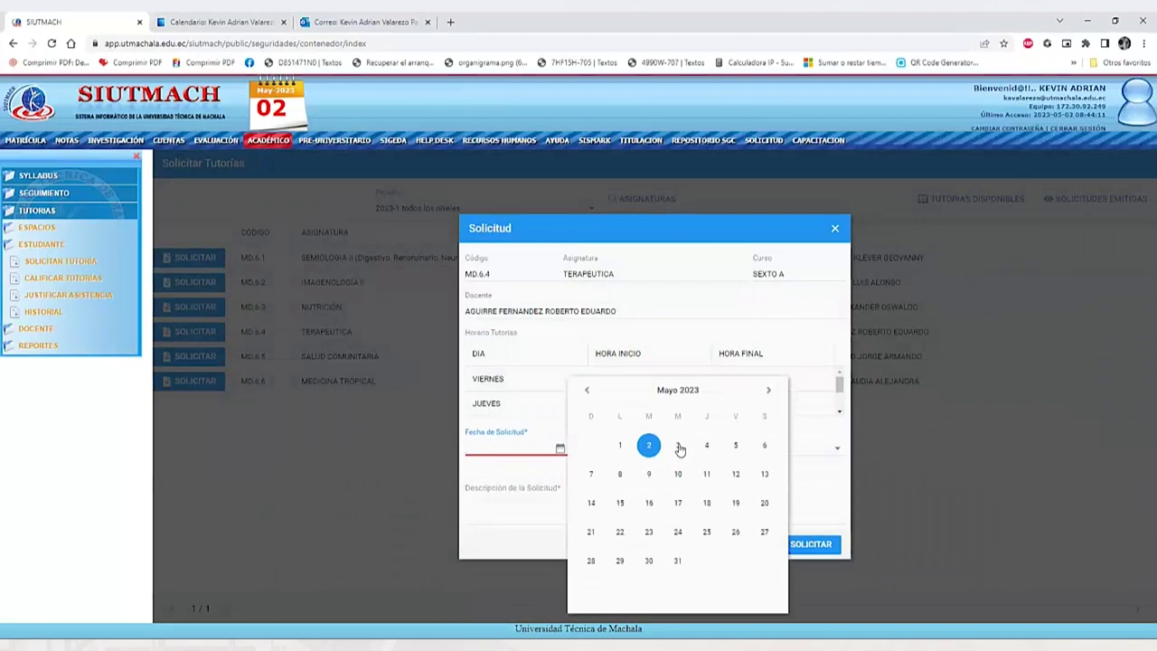
pyautogui.click(678, 444)
pyautogui.scroll(-2, 574, 394)
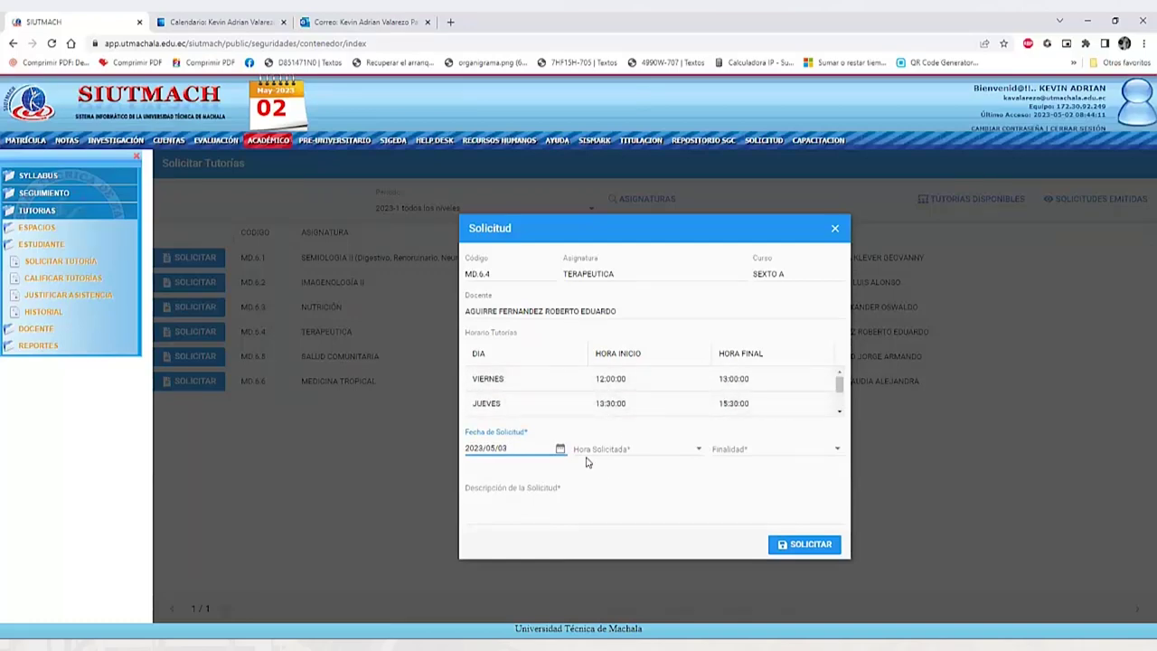
pyautogui.click(698, 451)
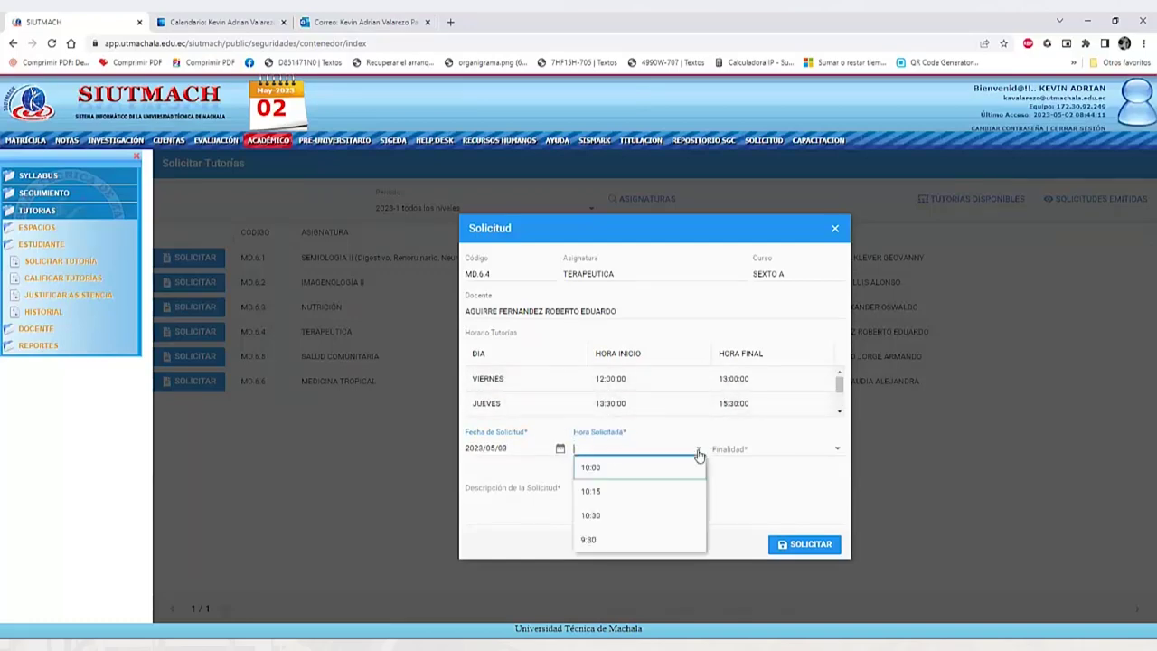
pyautogui.click(606, 474)
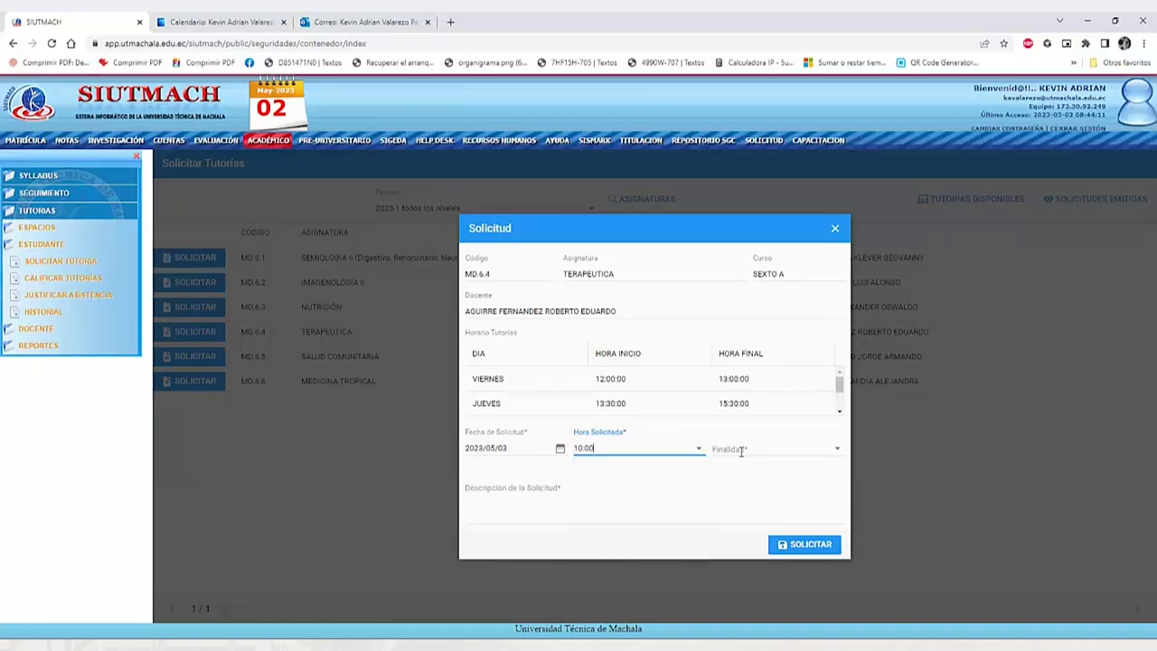
# Step: Set the purpose to REFUERZO ACADÉMICO, describe the request as "prueba del sistema", and submit it
pyautogui.click(836, 450)
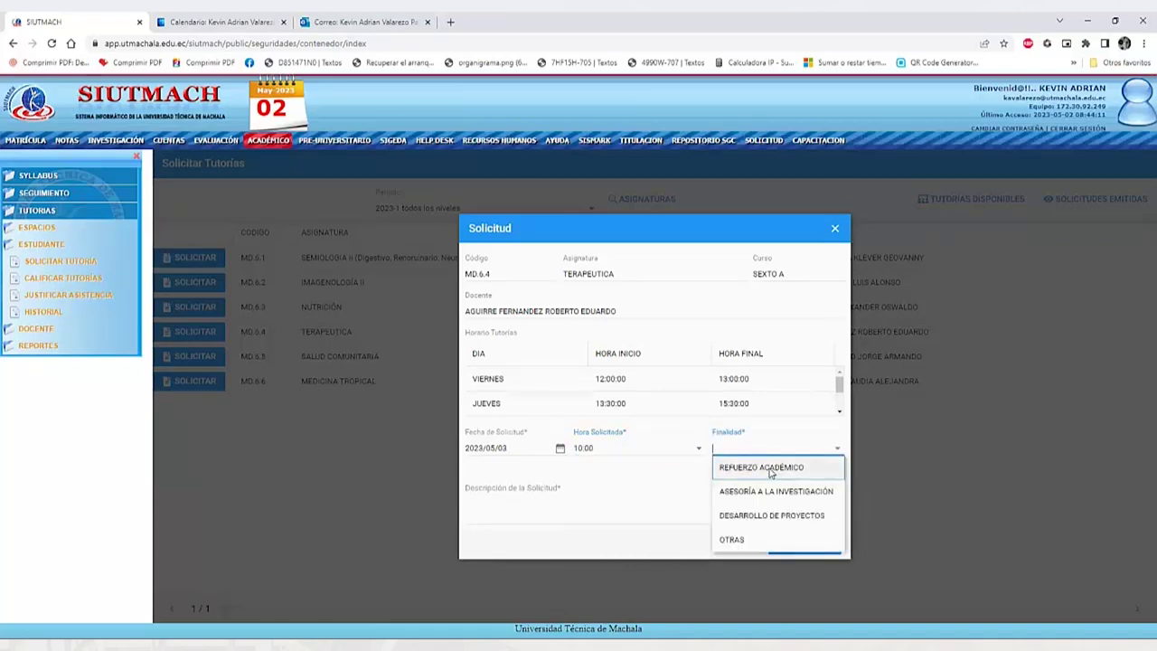
pyautogui.click(770, 469)
pyautogui.click(638, 491)
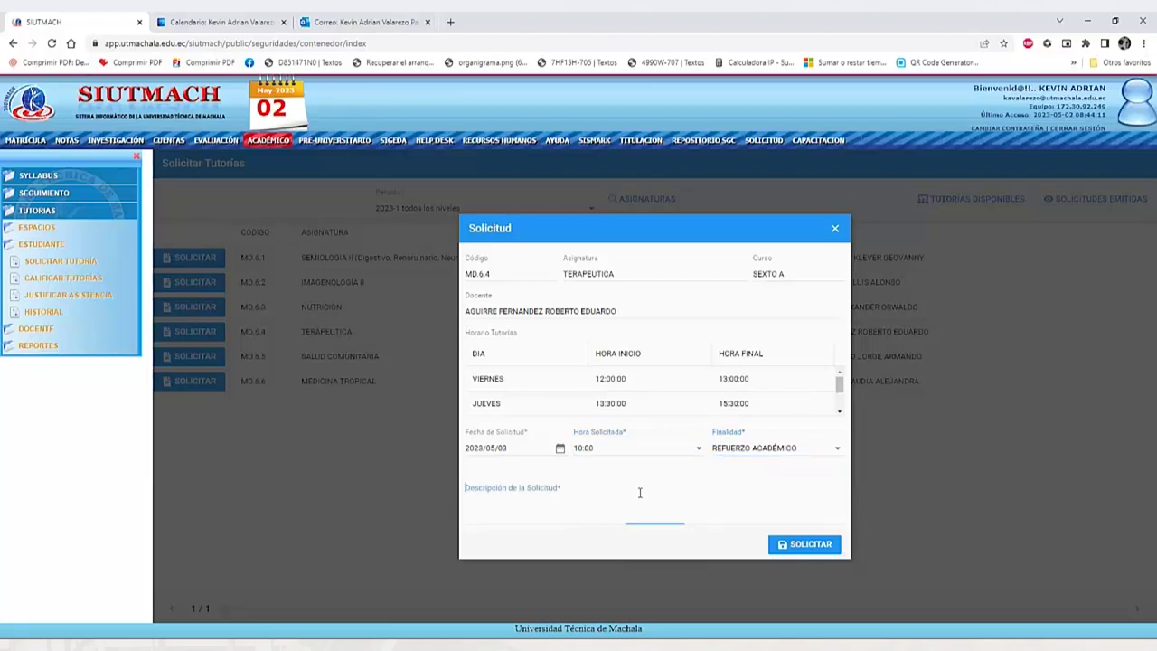
pyautogui.write('prueb')
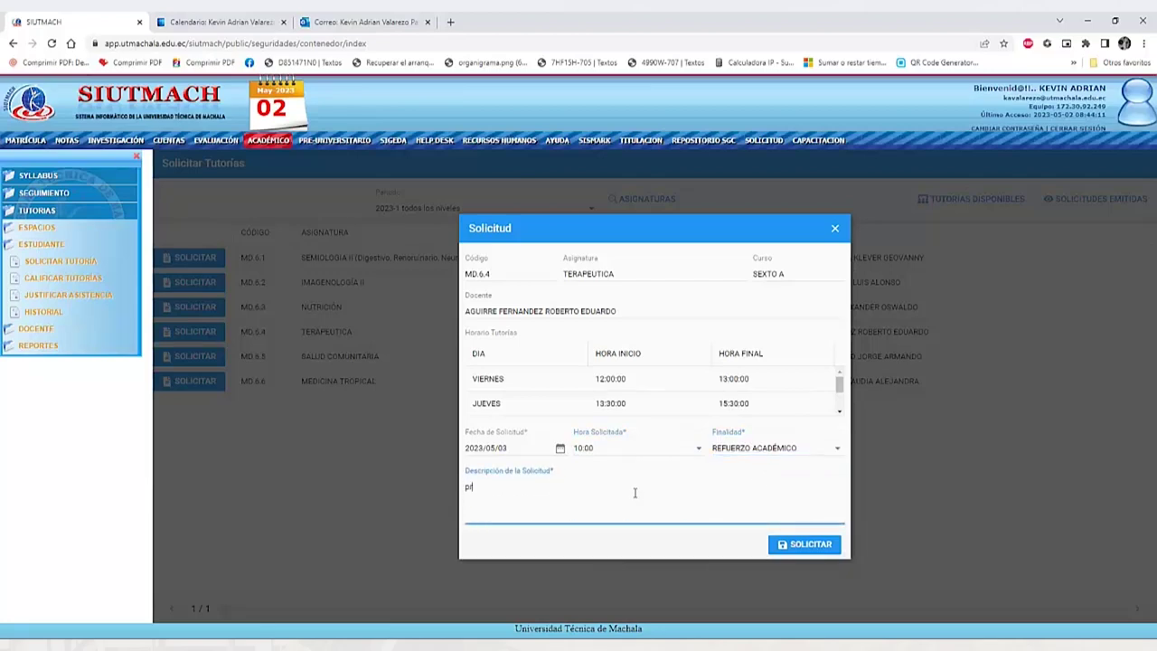
pyautogui.write('a del sistema')
pyautogui.click(805, 548)
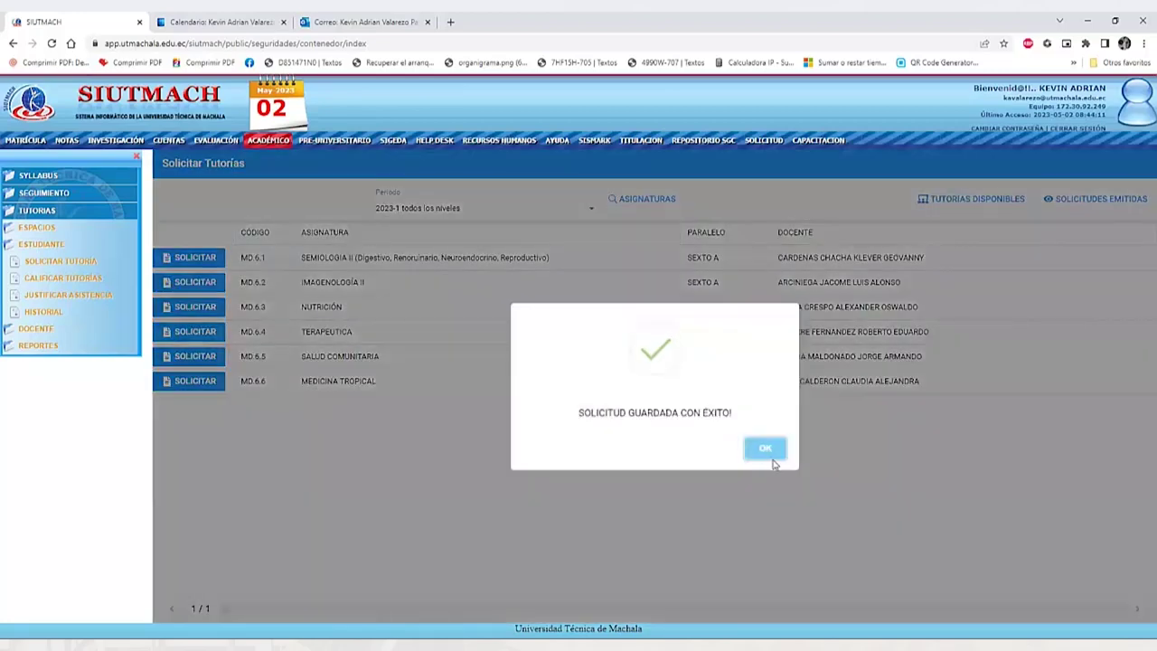
pyautogui.click(765, 452)
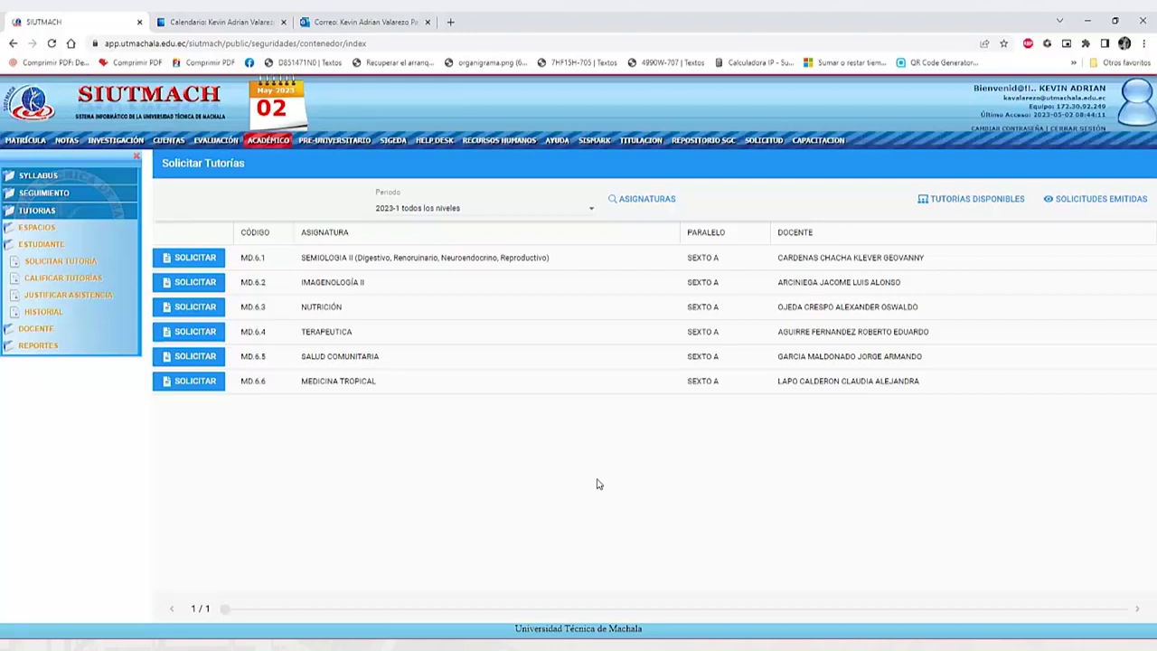
# Step: Switch to the Outlook calendar and read the full details of the 4 May TERAPEUTICA virtual tutoring event
pyautogui.click(234, 24)
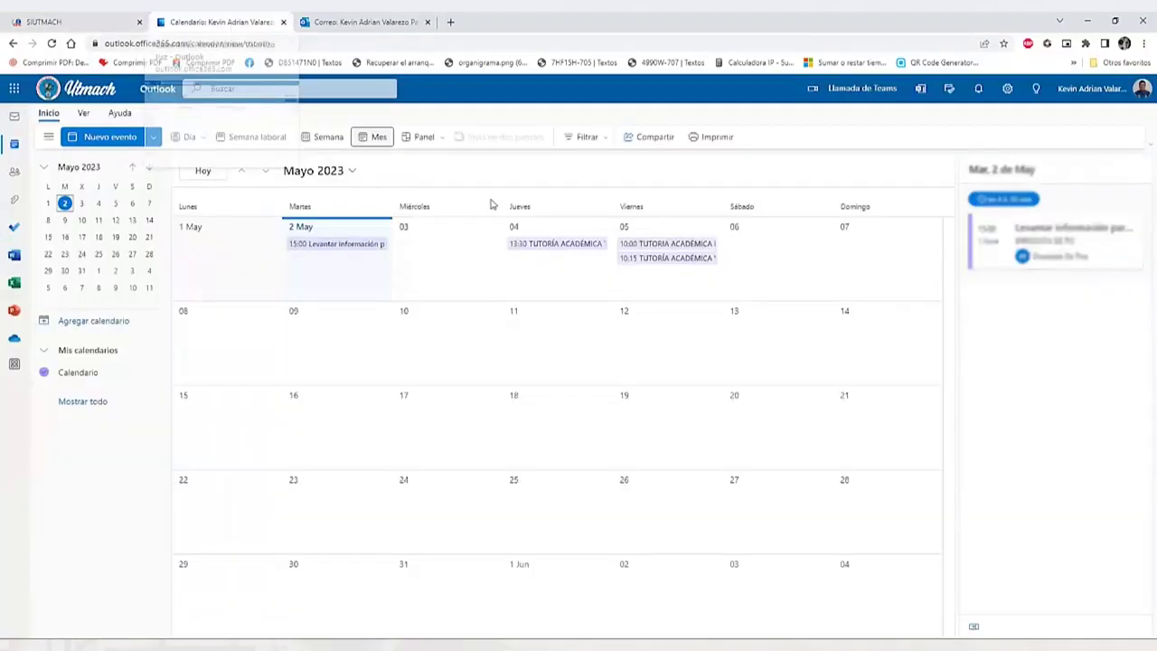
pyautogui.click(569, 250)
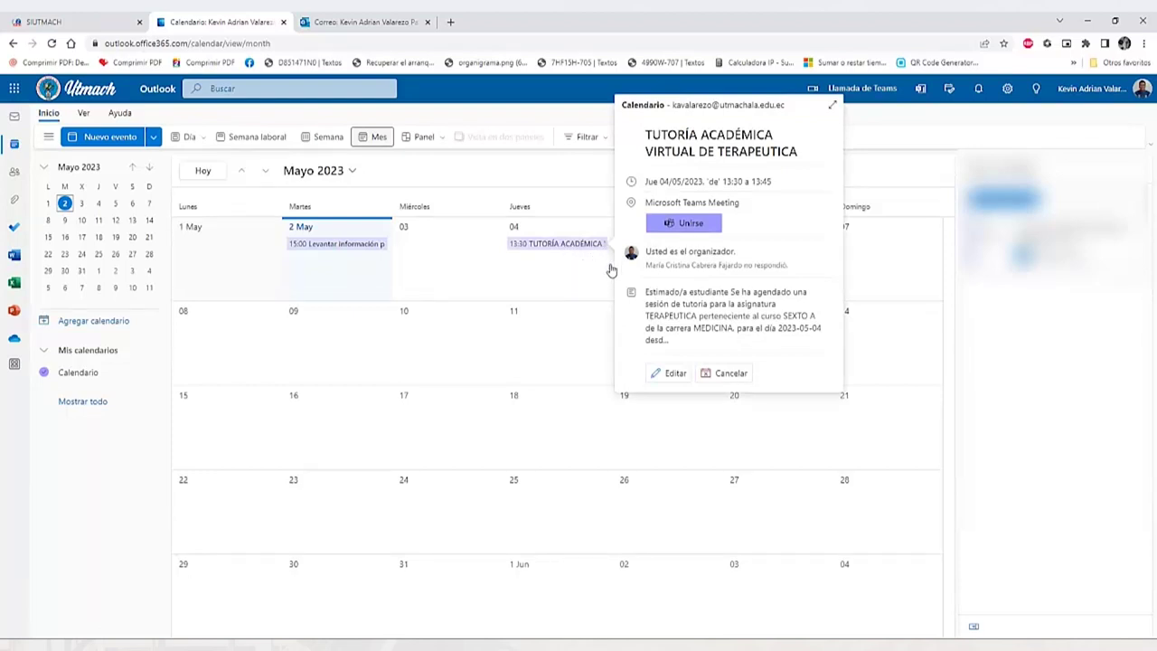
pyautogui.click(834, 107)
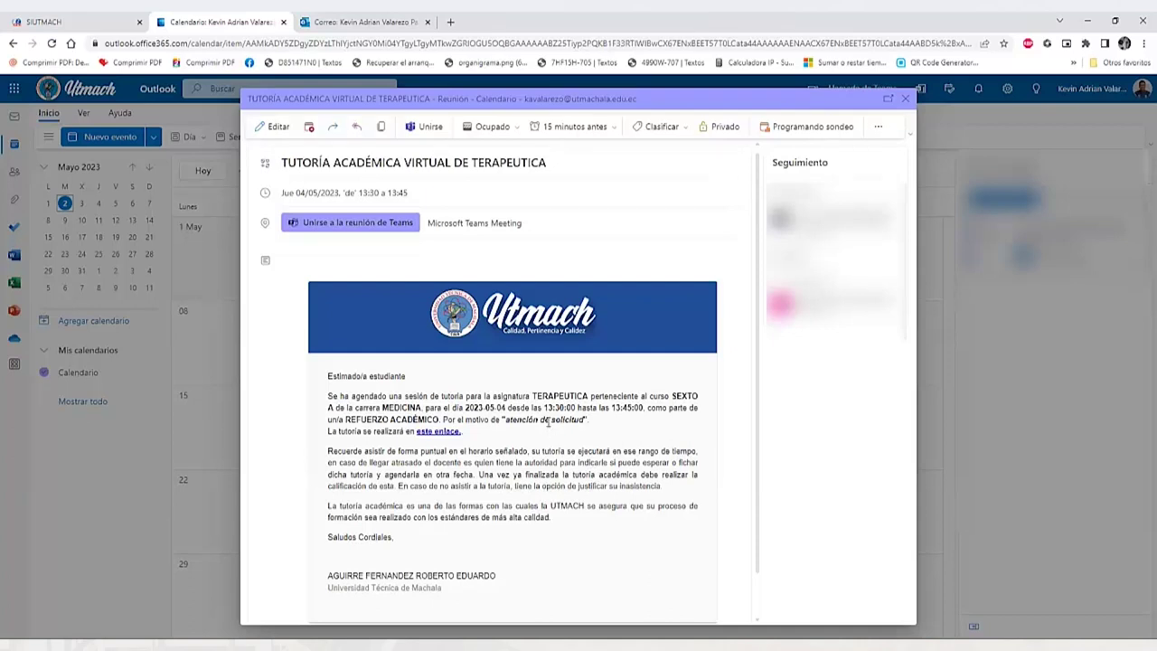
pyautogui.click(904, 99)
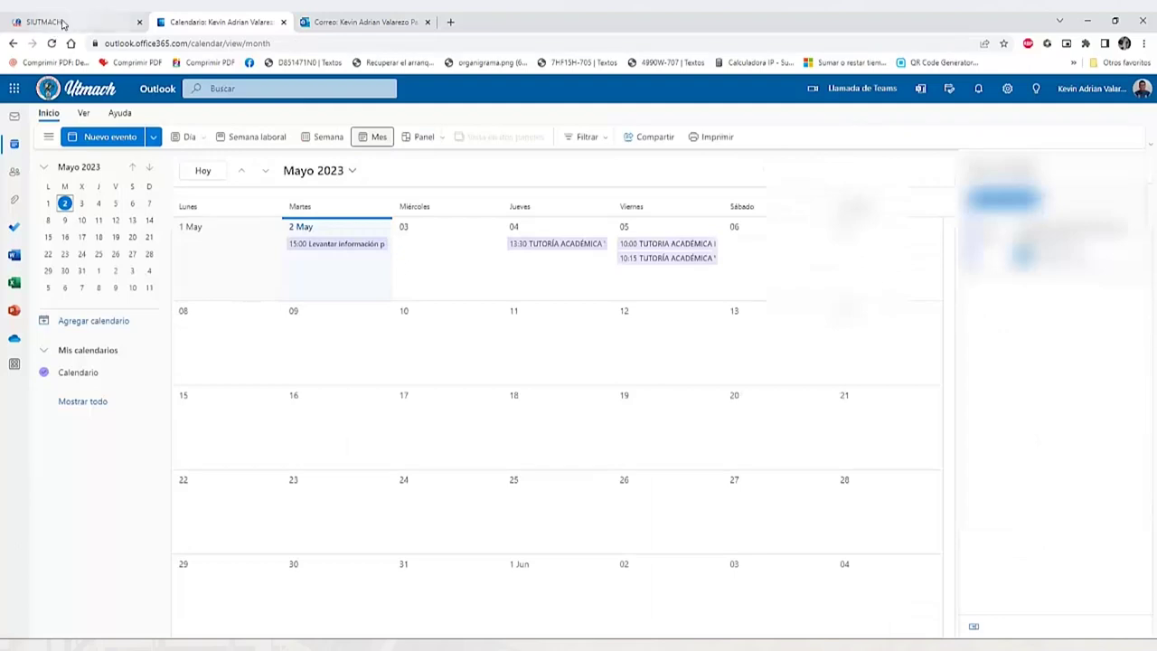
# Step: Return to SIUTMACH and list the student's tutoring sessions awaiting a rating for the period 2023-1 todos los niveles
pyautogui.click(63, 22)
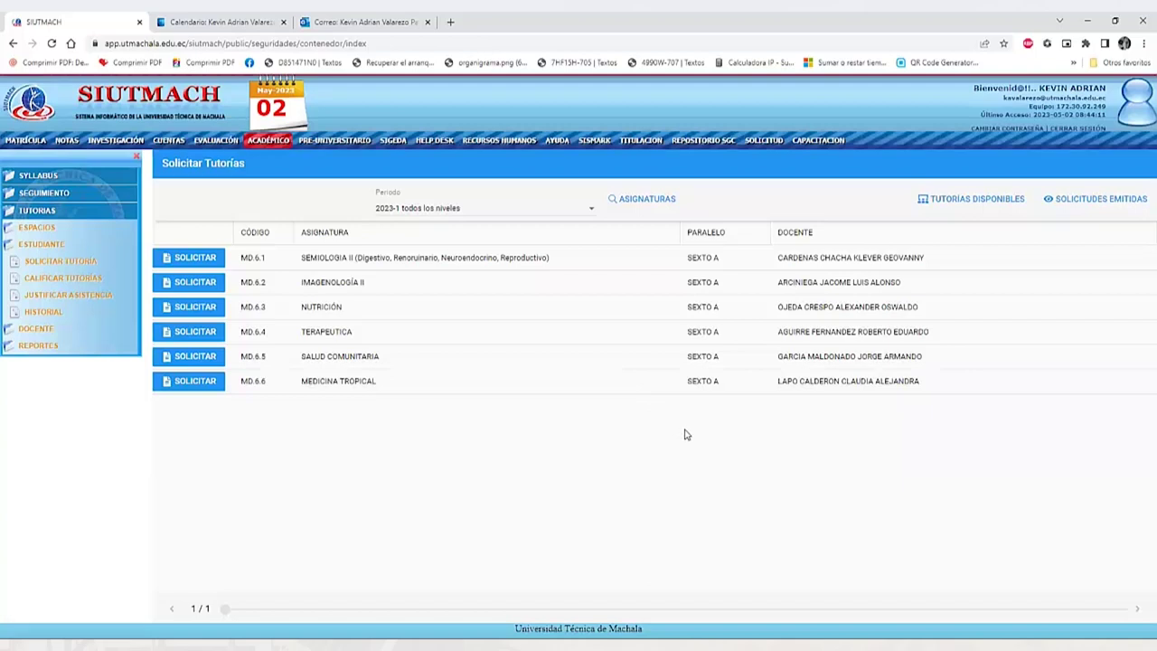
pyautogui.click(72, 262)
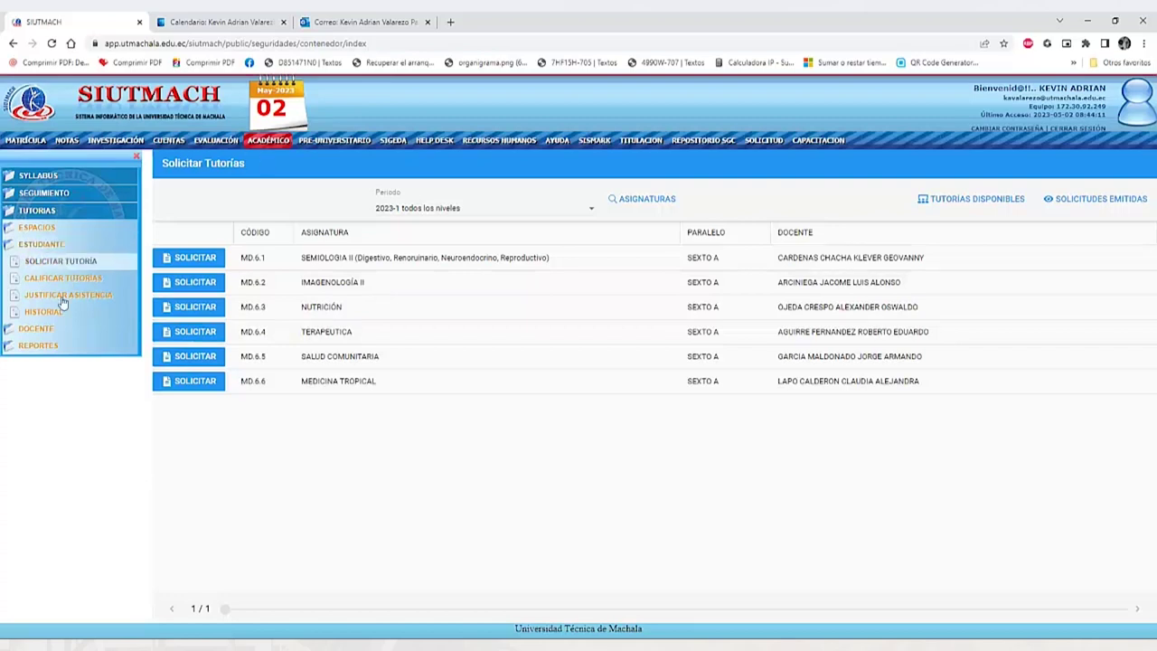
pyautogui.click(72, 280)
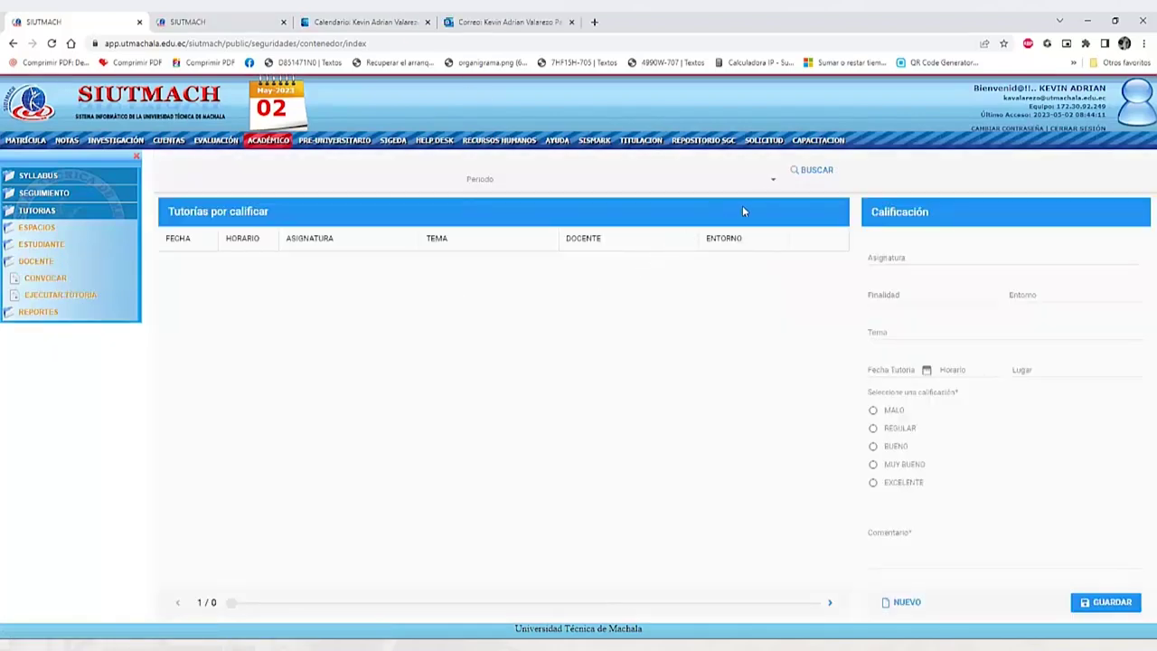
pyautogui.click(770, 185)
pyautogui.click(749, 208)
pyautogui.click(825, 174)
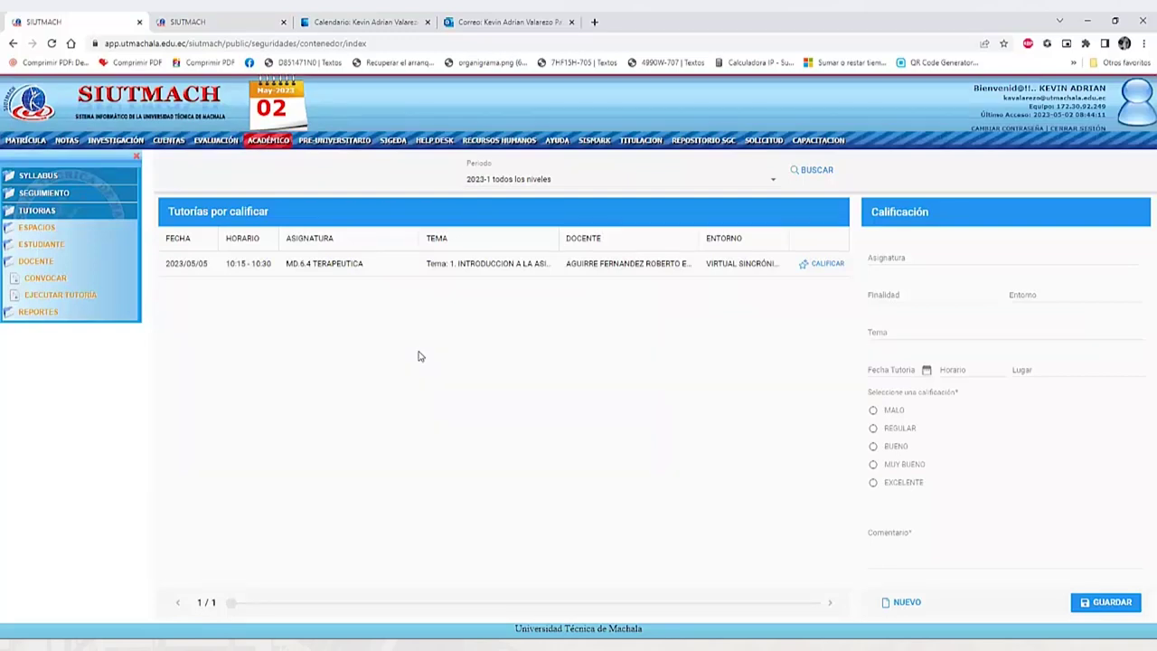
# Step: Rate the 2023/05/05 TERAPEUTICA tutoring session as EXCELENTE with the comment "prueba del sistema" and save the rating
pyautogui.click(830, 263)
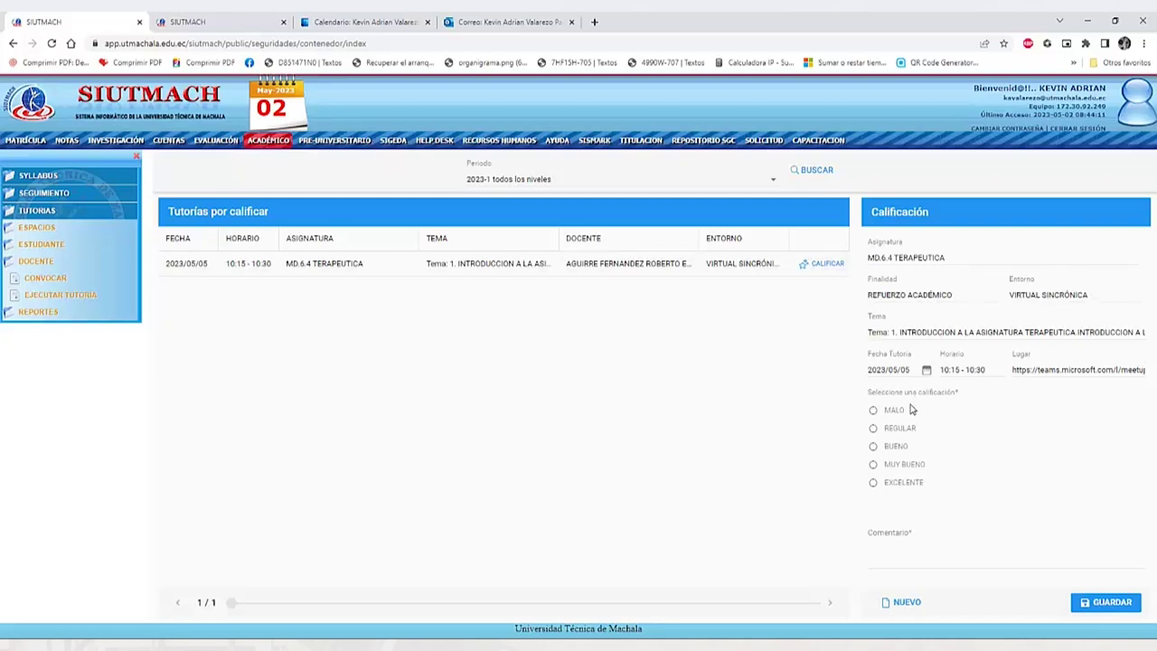
pyautogui.click(902, 485)
pyautogui.click(931, 544)
pyautogui.write('p')
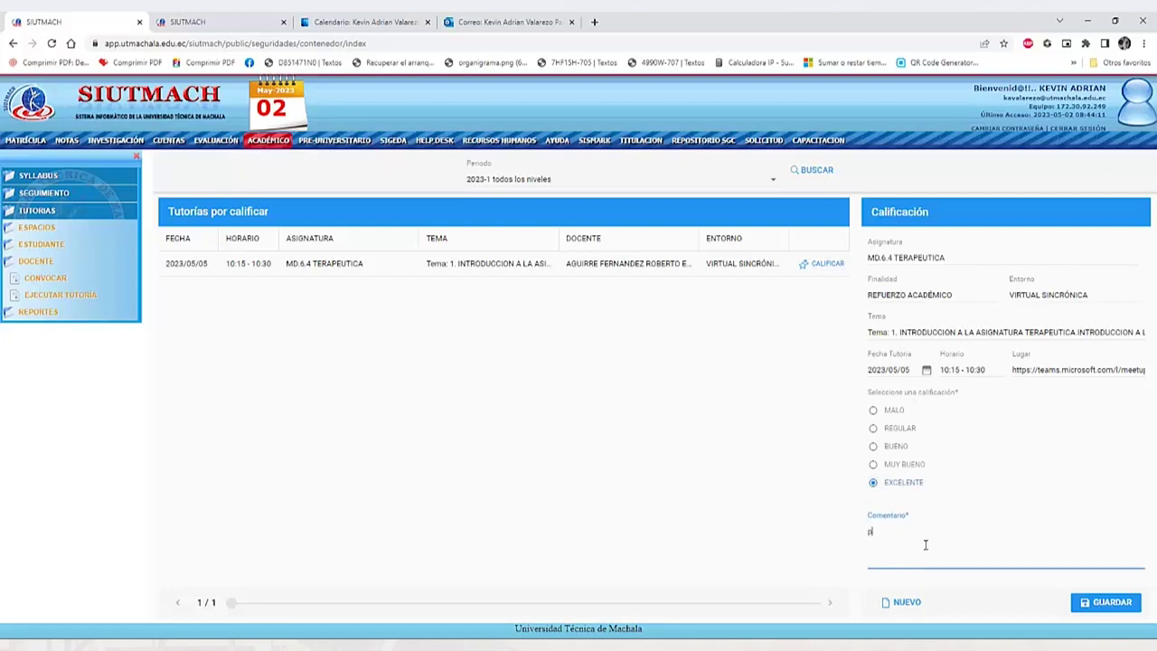
pyautogui.write('rueba del asi')
pyautogui.press('BackSpace')
pyautogui.press('BackSpace')
pyautogui.press('BackSpace')
pyautogui.write('sist')
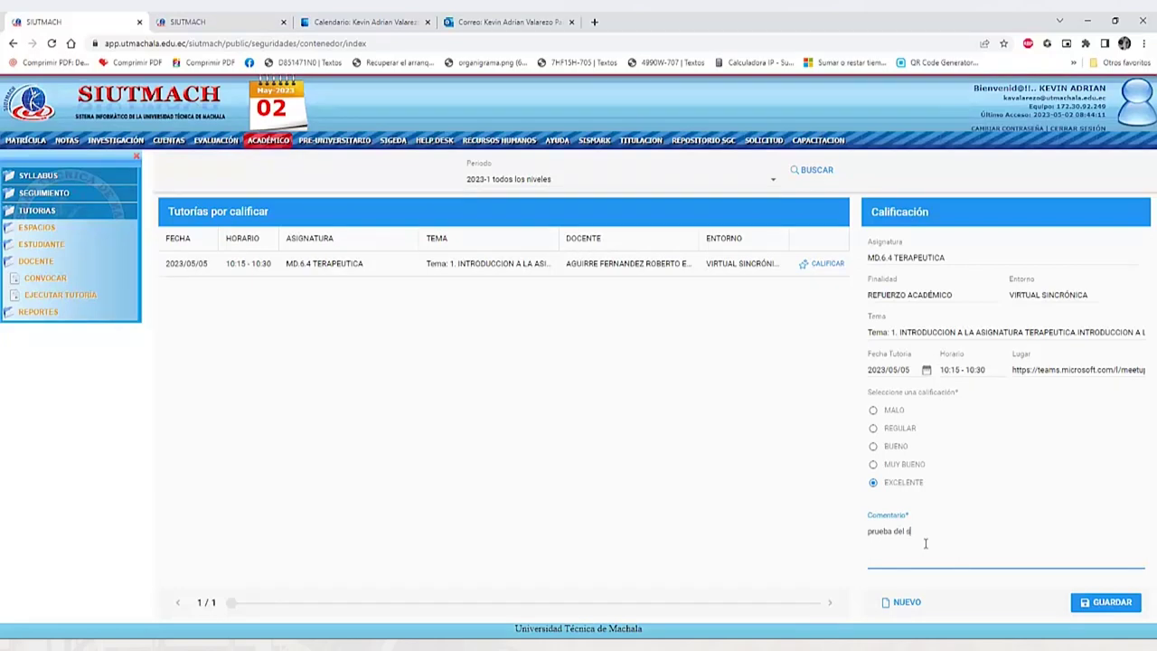
pyautogui.write('wma')
pyautogui.click(1112, 601)
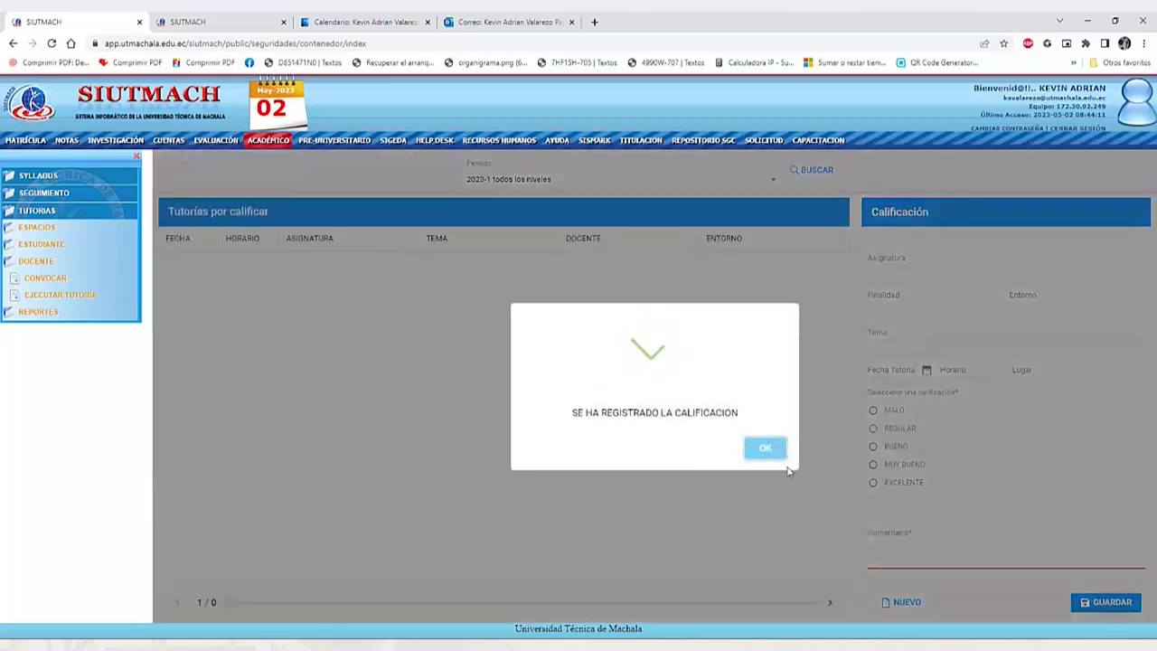
pyautogui.click(767, 449)
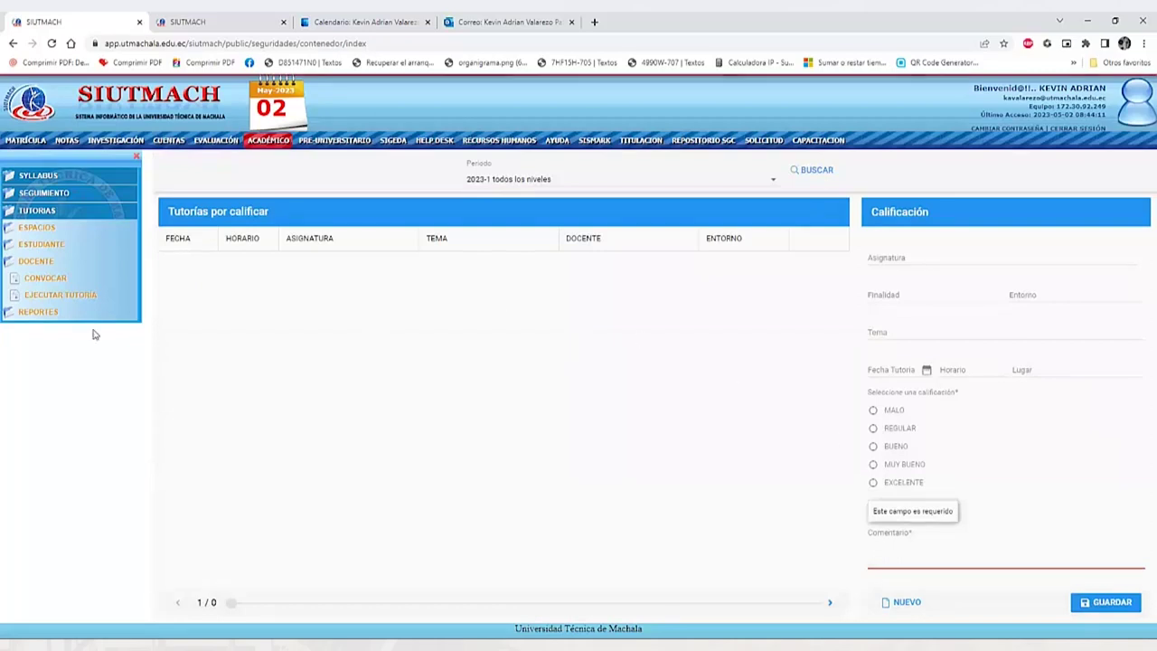
# Step: Open the student's attendance justification page and search for absences to justify in the period 2023-1 todos los niveles
pyautogui.click(31, 296)
pyautogui.click(41, 244)
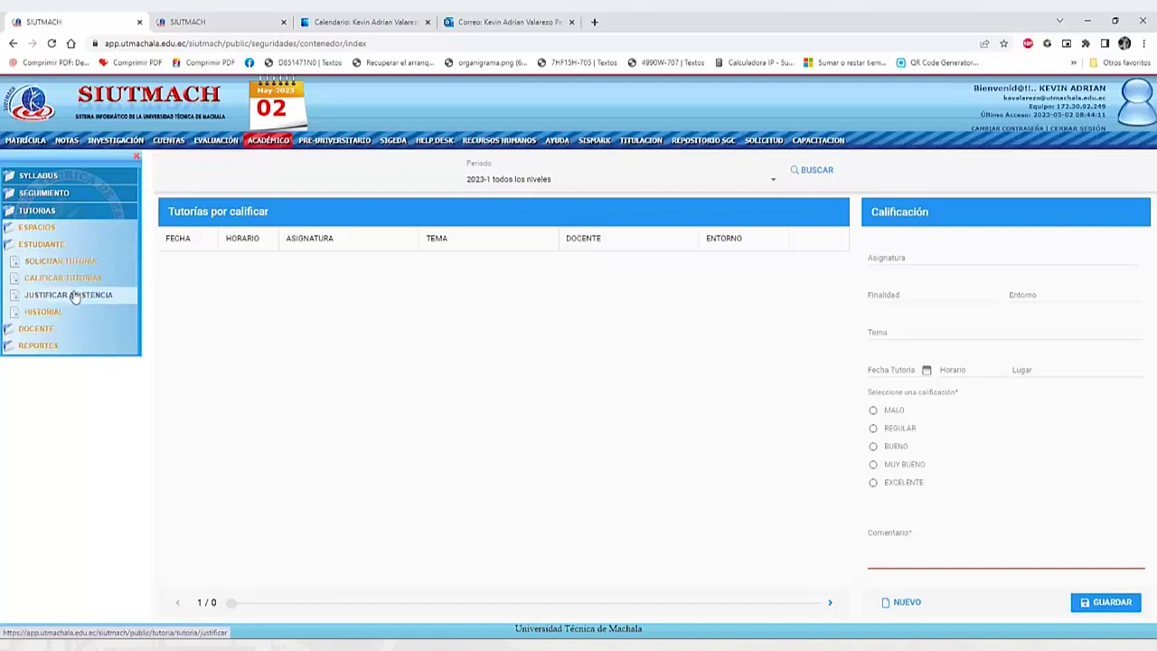
pyautogui.click(74, 296)
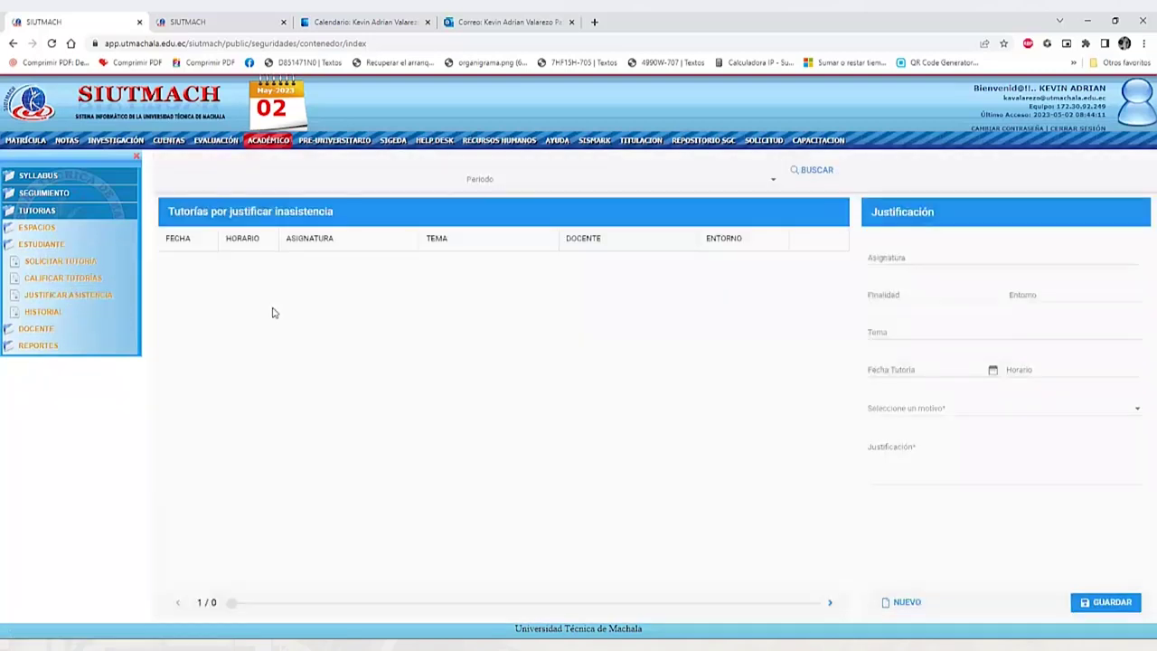
pyautogui.click(771, 181)
pyautogui.click(711, 201)
pyautogui.click(810, 174)
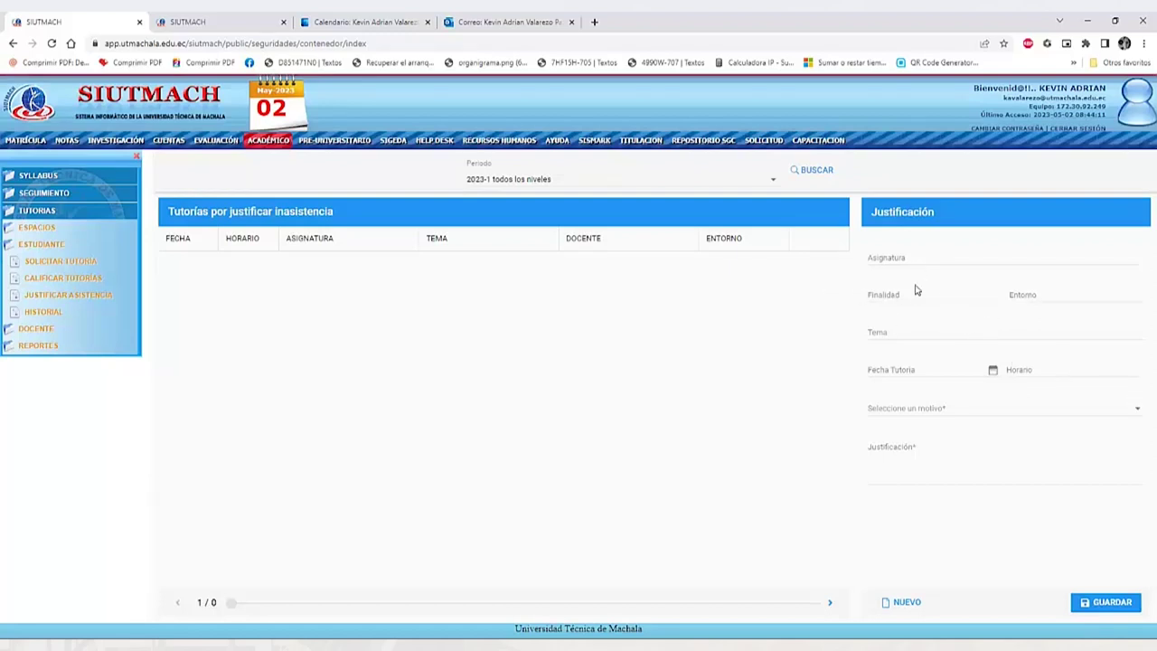
# Step: Check the available absence reasons in the justification form and go to the justification text field
pyautogui.click(1136, 409)
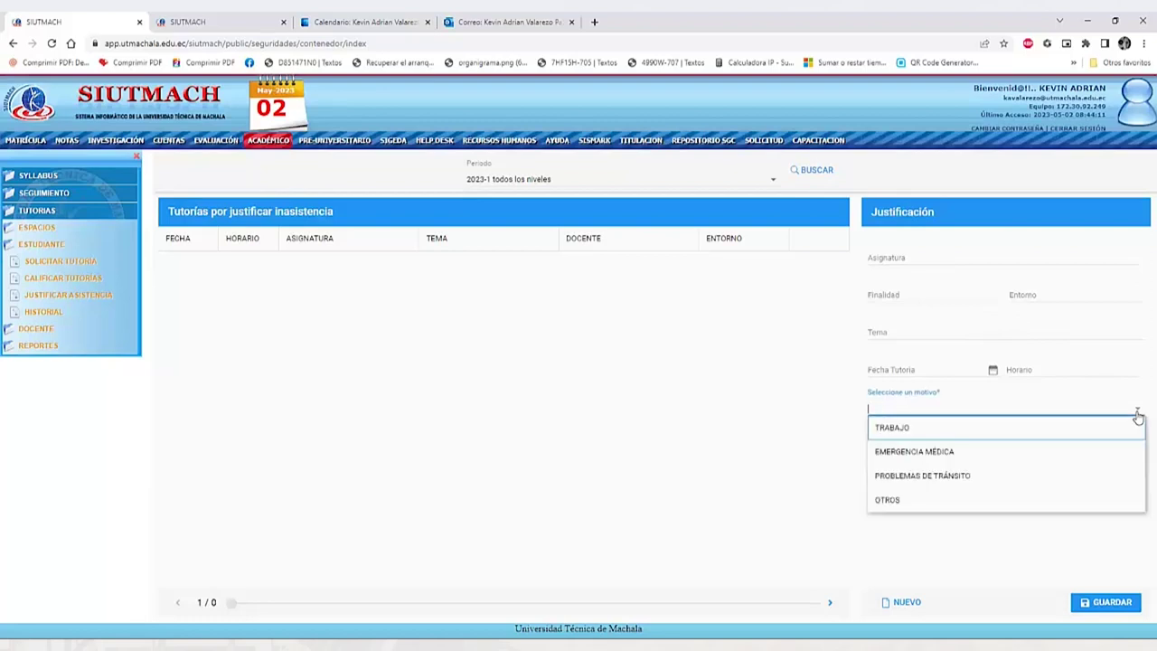
pyautogui.click(1004, 500)
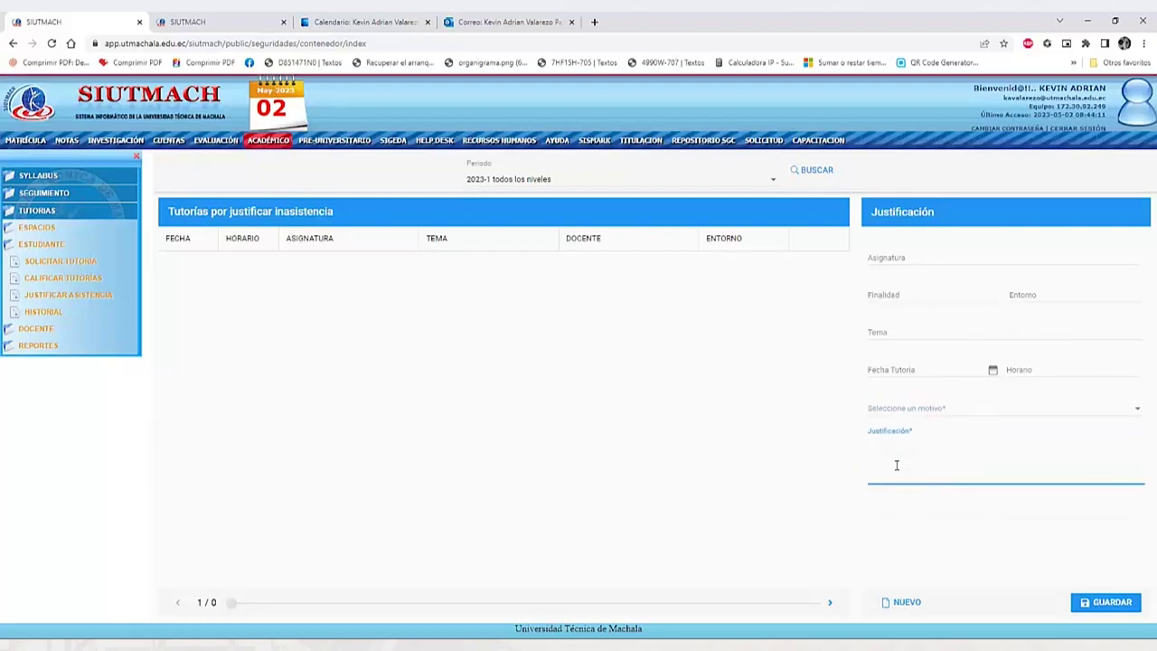